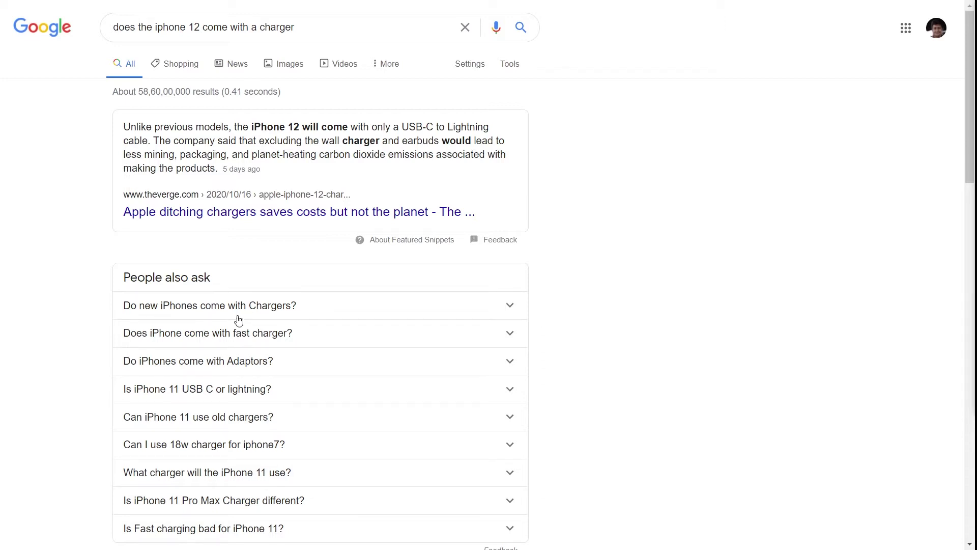
Step: Expand the question "Do new iPhones come with Chargers?" and look through the search results about the iPhone 12 charger
left_click(351, 305)
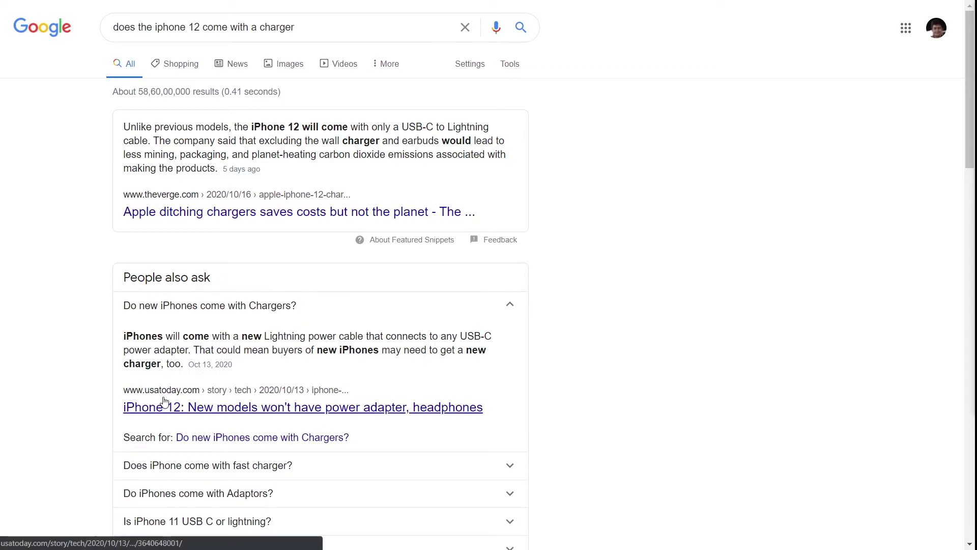
scroll(79, 250, "down", 13)
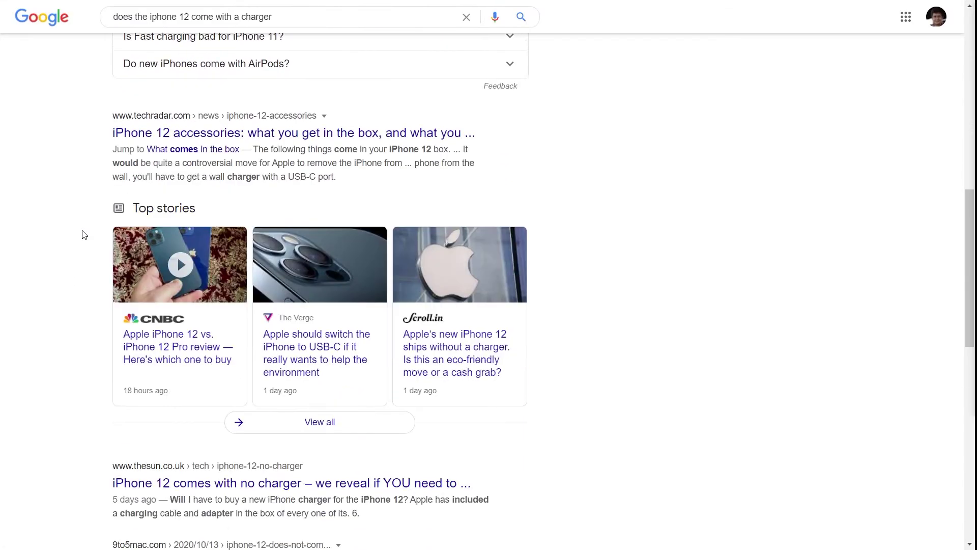
scroll(105, 239, "down", 8)
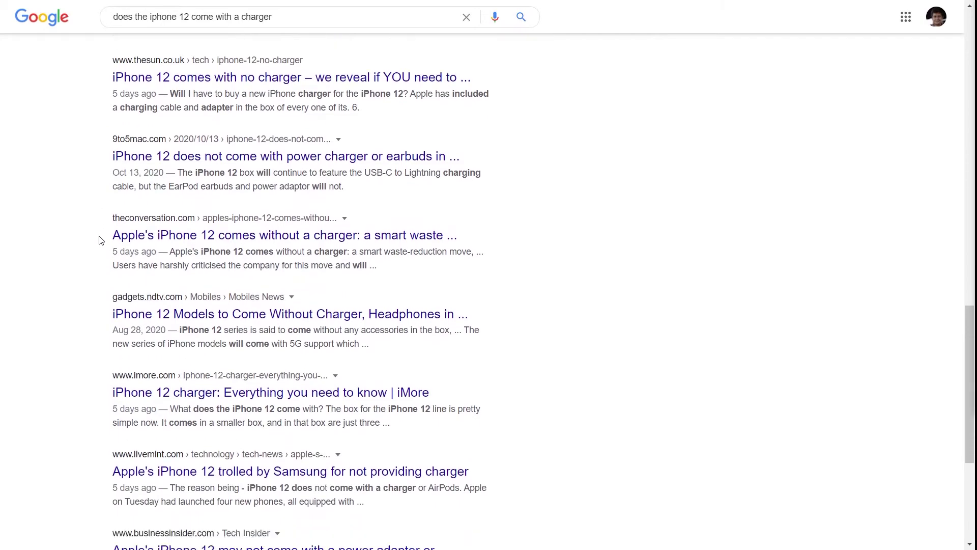
scroll(100, 231, "down", 4)
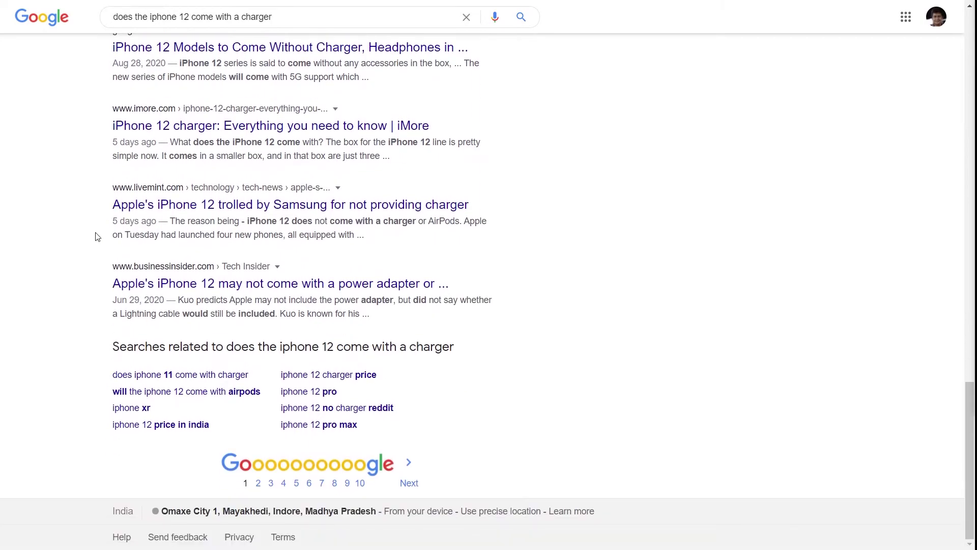
key("Home")
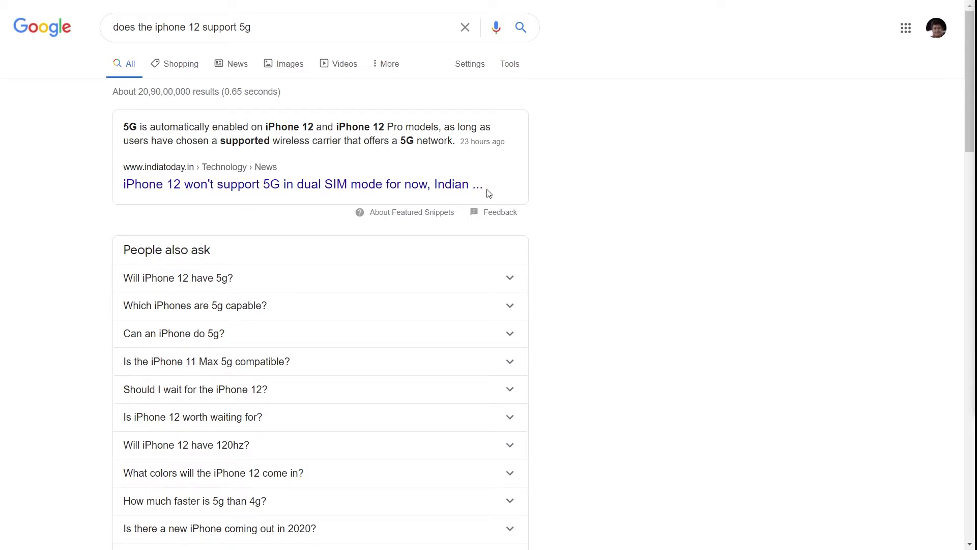
Step: Expand the question "Will iPhone 12 have 5g?" and look through the search results on iPhone 12 5G support
left_click(341, 283)
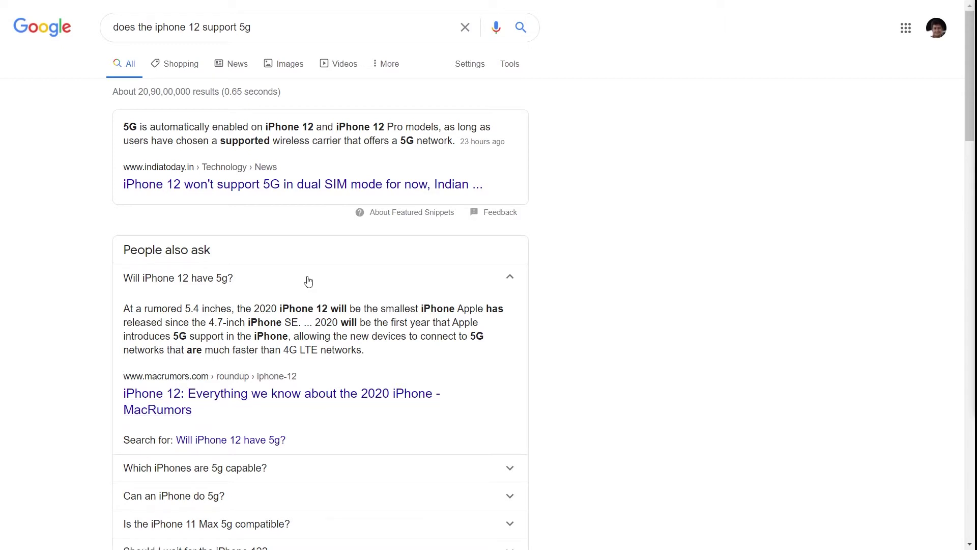
scroll(94, 262, "down", 15)
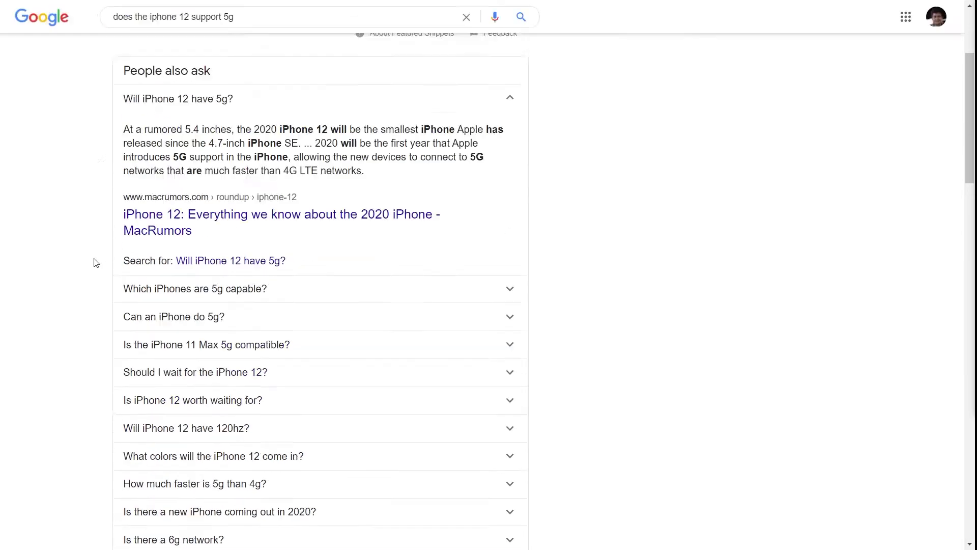
scroll(95, 255, "down", 2)
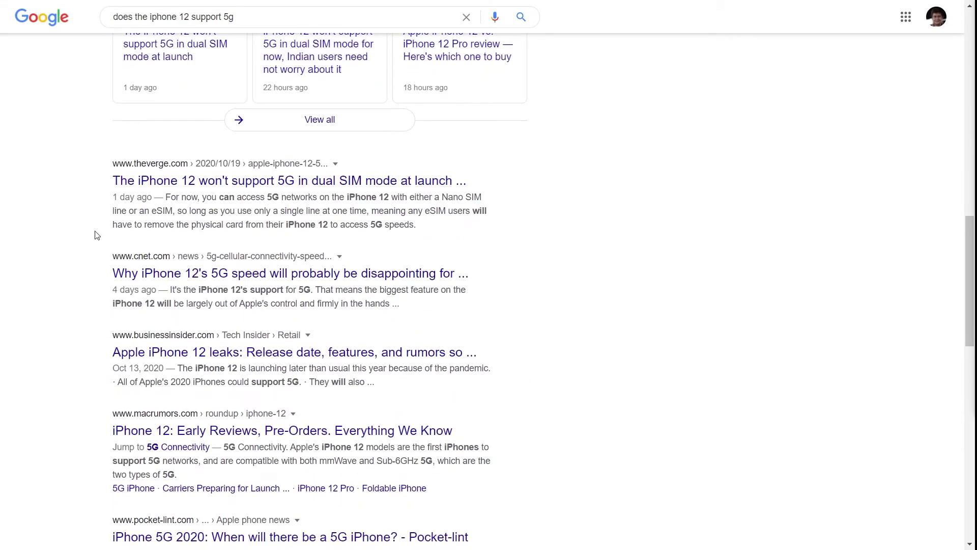
scroll(99, 231, "down", 4)
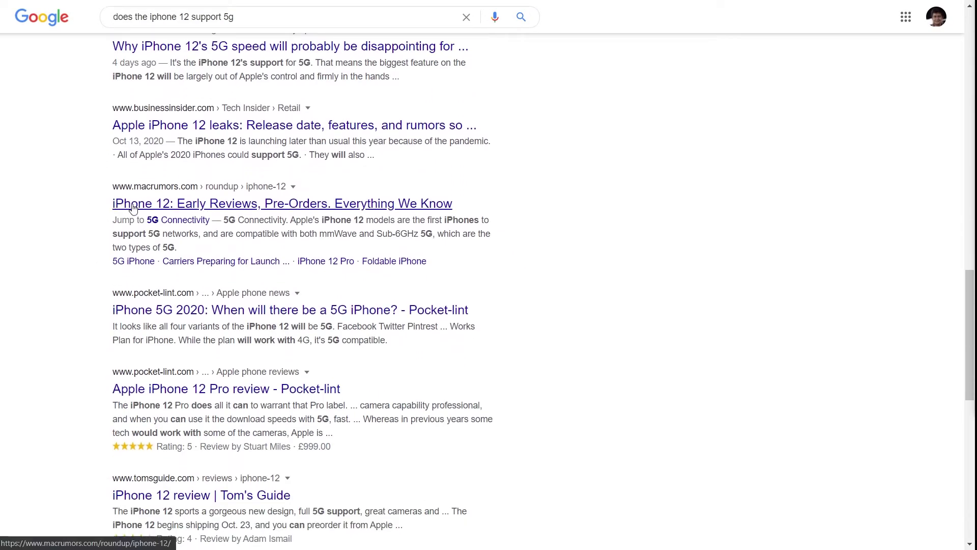
scroll(97, 219, "up", 6)
scroll(106, 219, "down", 2)
scroll(105, 220, "down", 3)
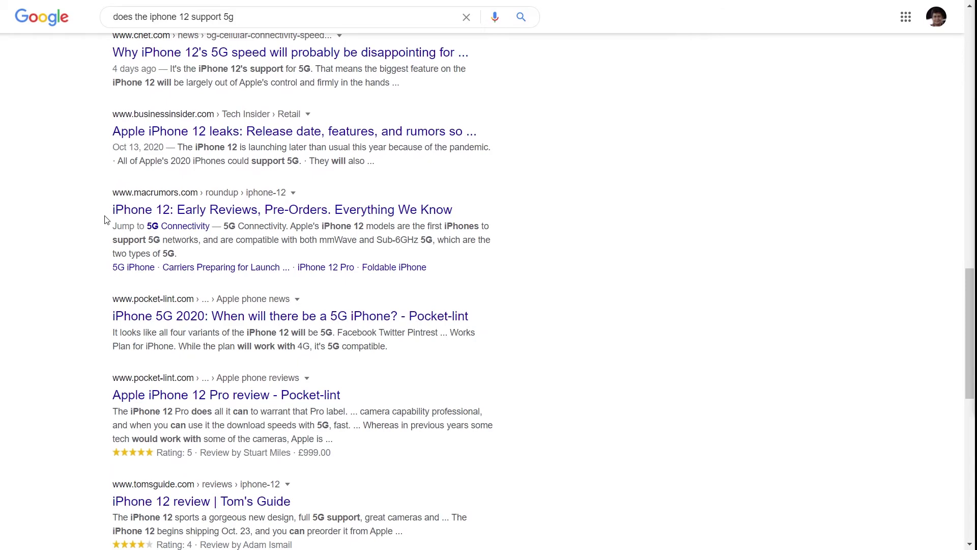
scroll(84, 282, "up", 15)
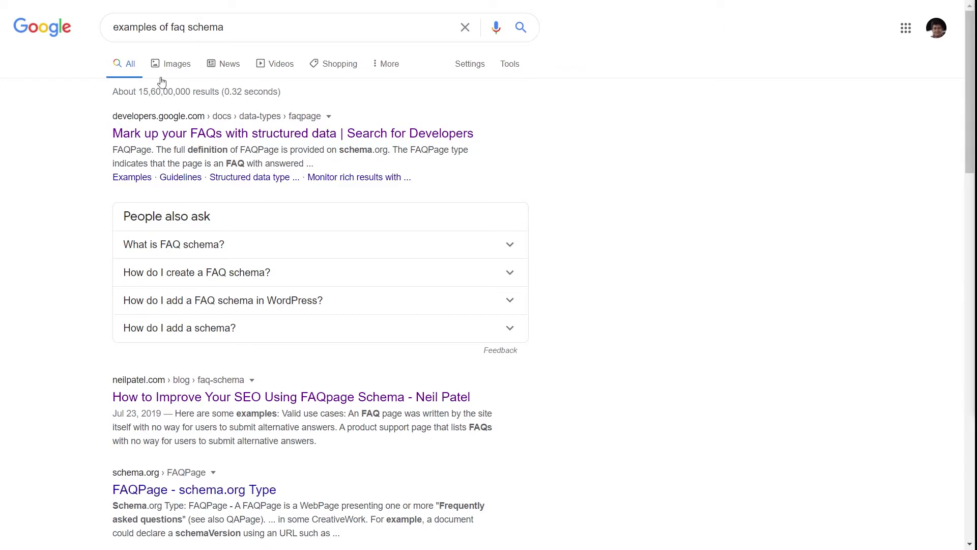
Step: Look through the search results for FAQ schema examples and read Google's guide on marking up FAQs with structured data
scroll(98, 147, "down", 5)
scroll(97, 148, "down", 4)
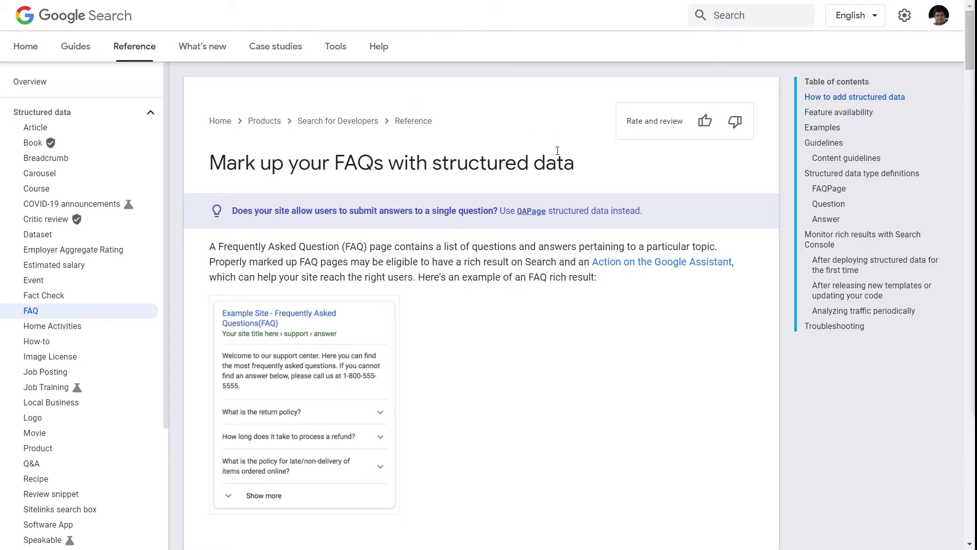
scroll(525, 236, "down", 8)
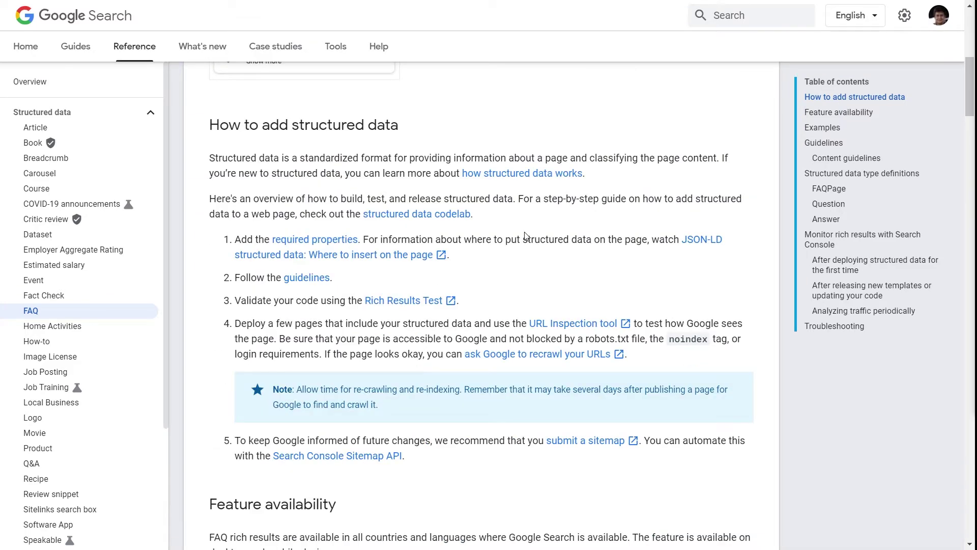
scroll(525, 236, "down", 2)
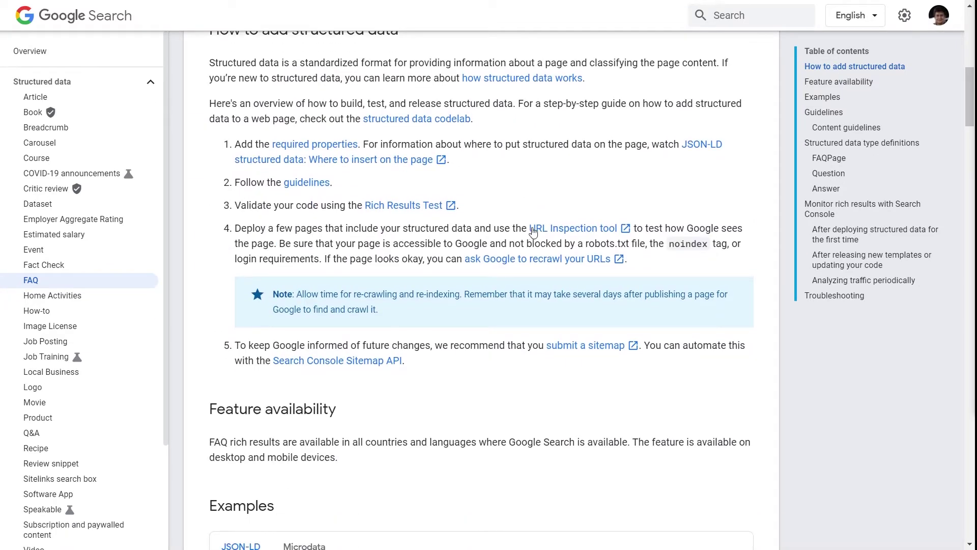
scroll(559, 228, "up", 10)
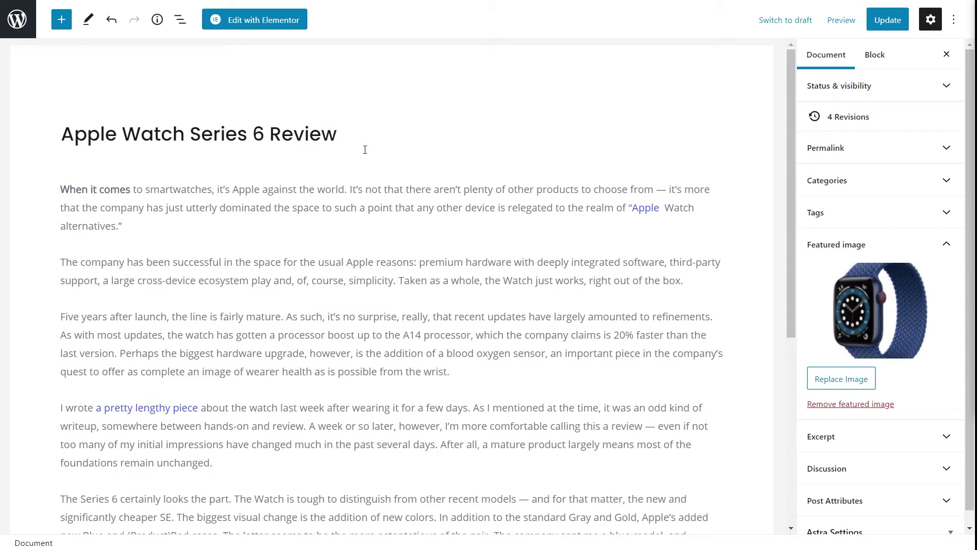
Step: Insert a FAQ - Schema Pro block after the last paragraph of the Apple Watch Series 6 Review post
scroll(389, 157, "down", 5)
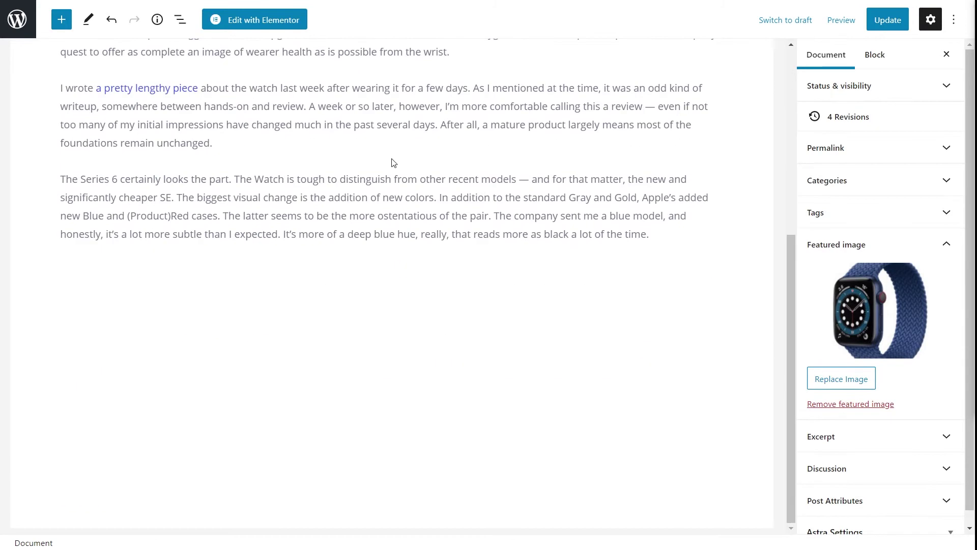
left_click(662, 237)
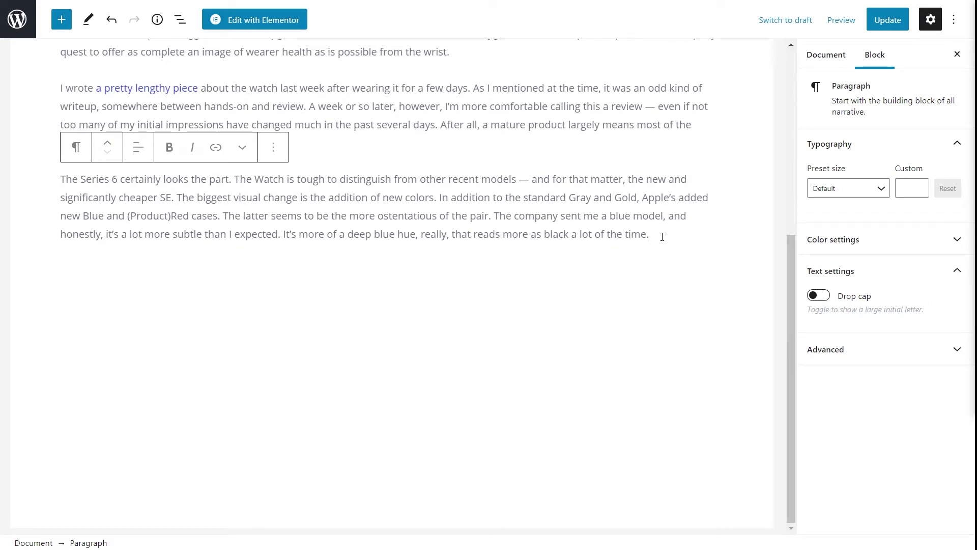
key("Return")
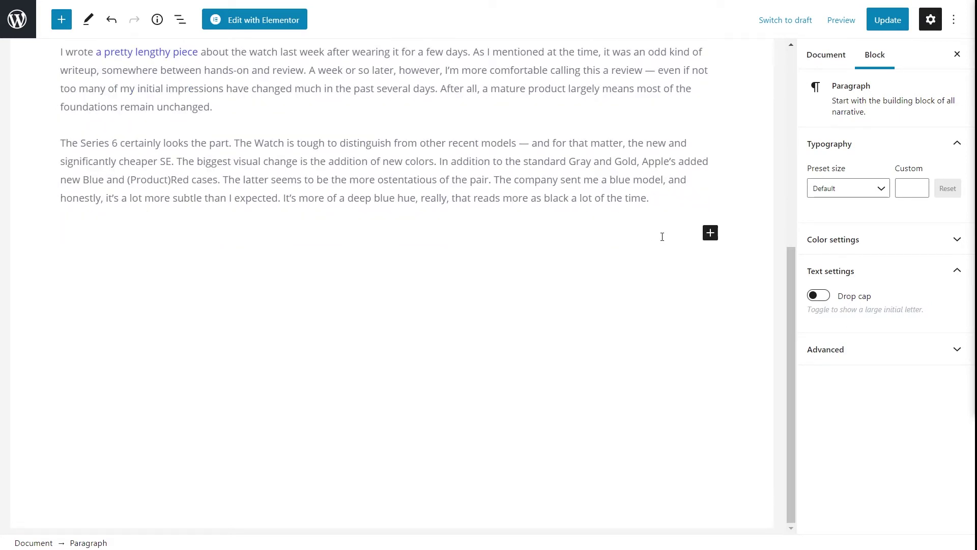
type("/fa")
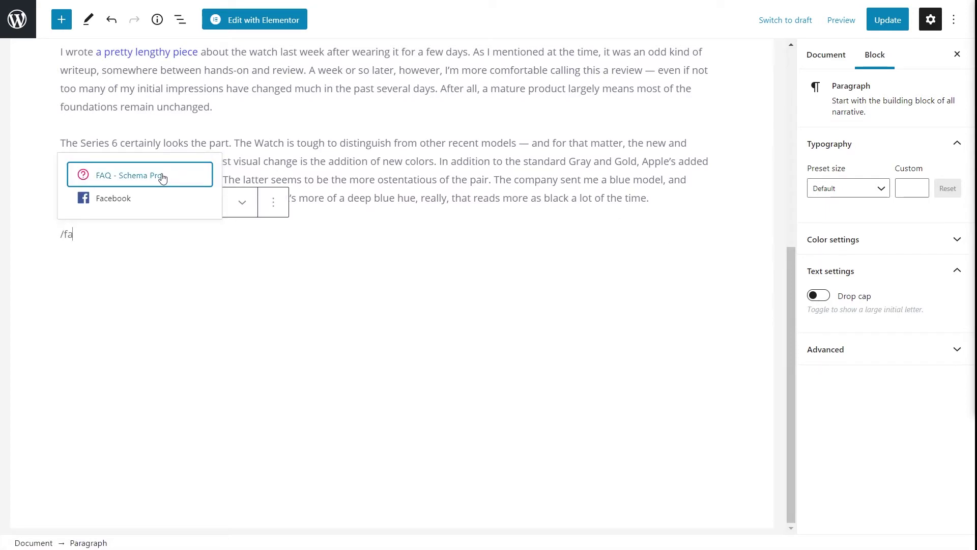
key("Return")
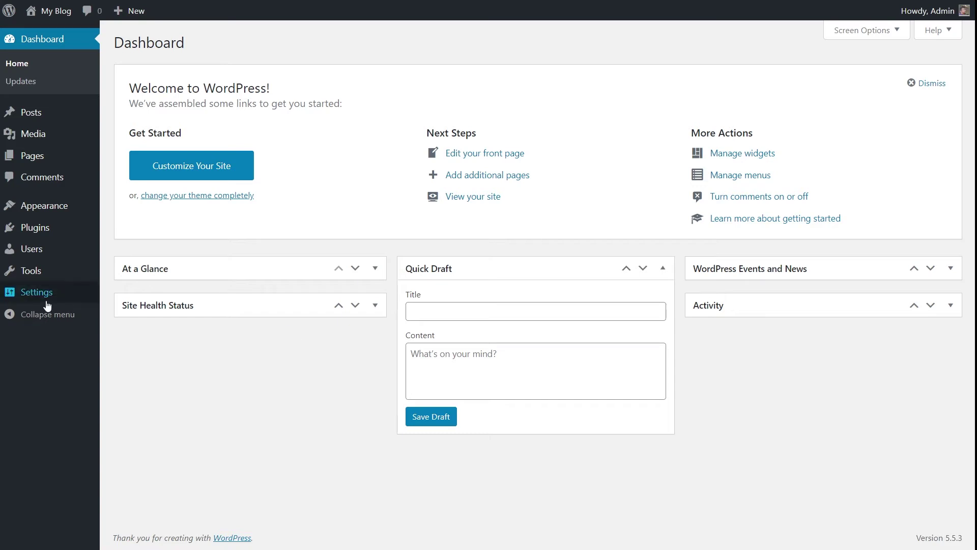
Step: Open Schema Pro from the WordPress dashboard and choose FAQ as the schema type in the setup wizard
mouse_move(49, 300)
left_click(162, 436)
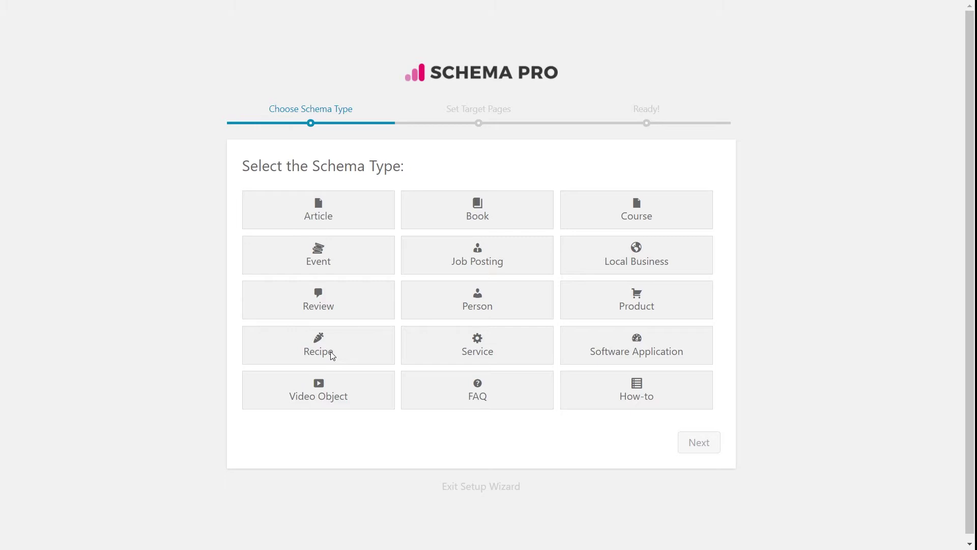
left_click(503, 391)
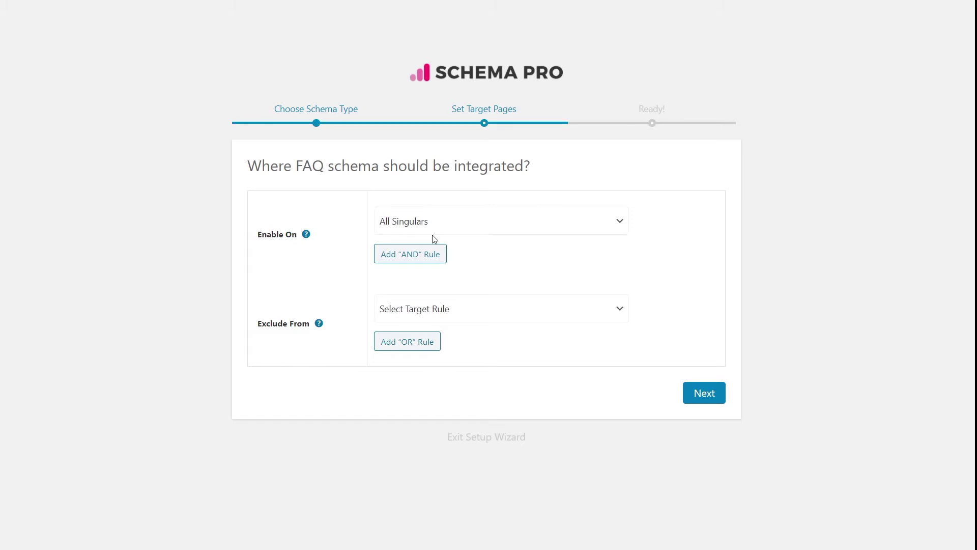
Step: Enable the FAQ schema only on the specific post "Our Services (FAQ Schema Example)" and complete the schema setup
left_click(573, 229)
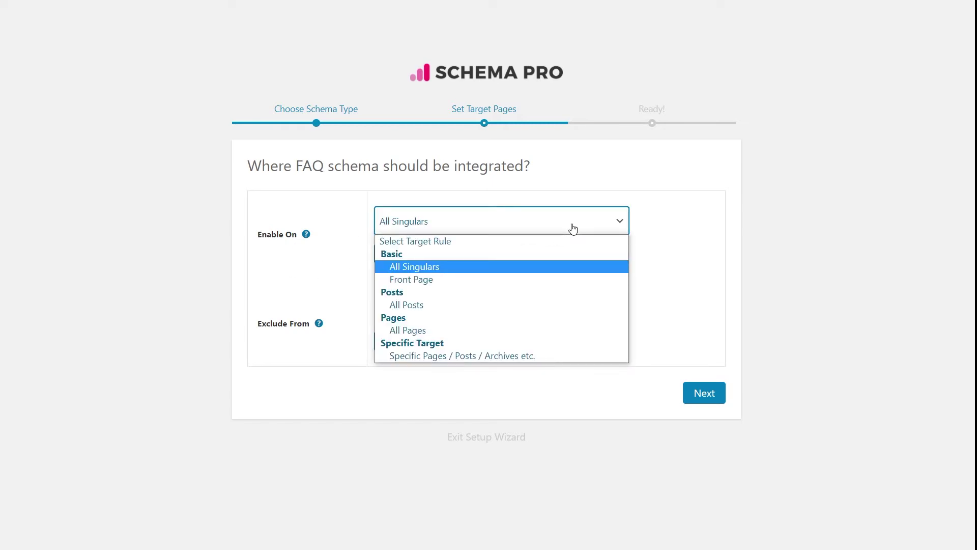
left_click(521, 355)
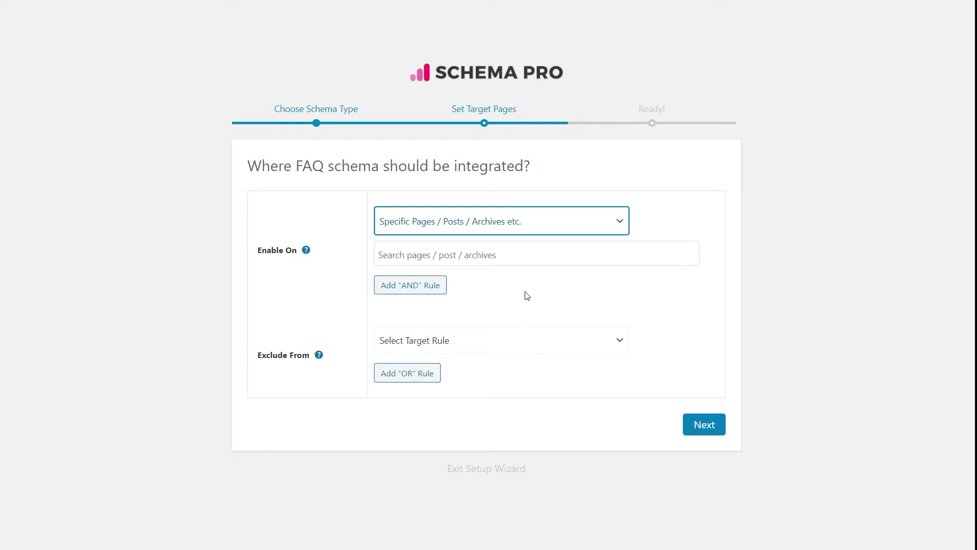
left_click(511, 252)
type("Cur Services")
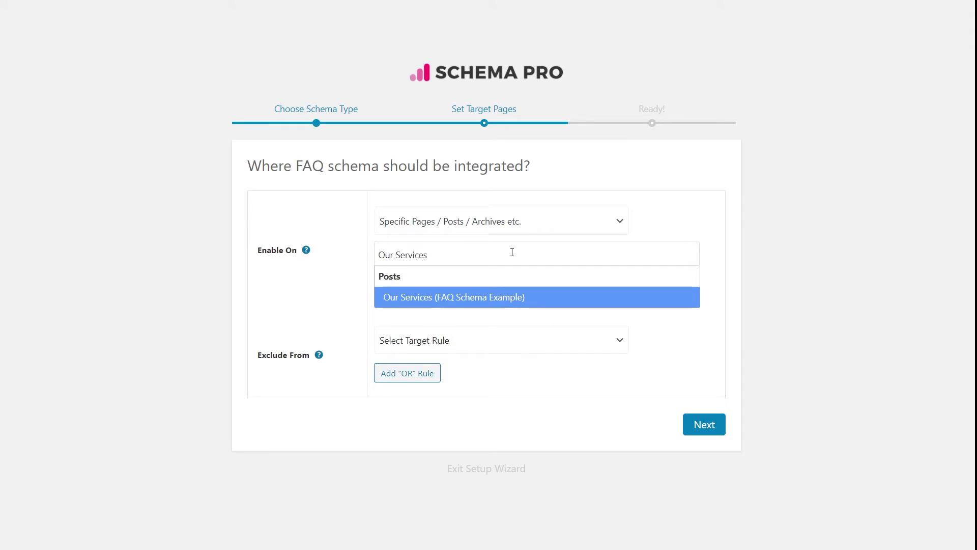
left_click(484, 303)
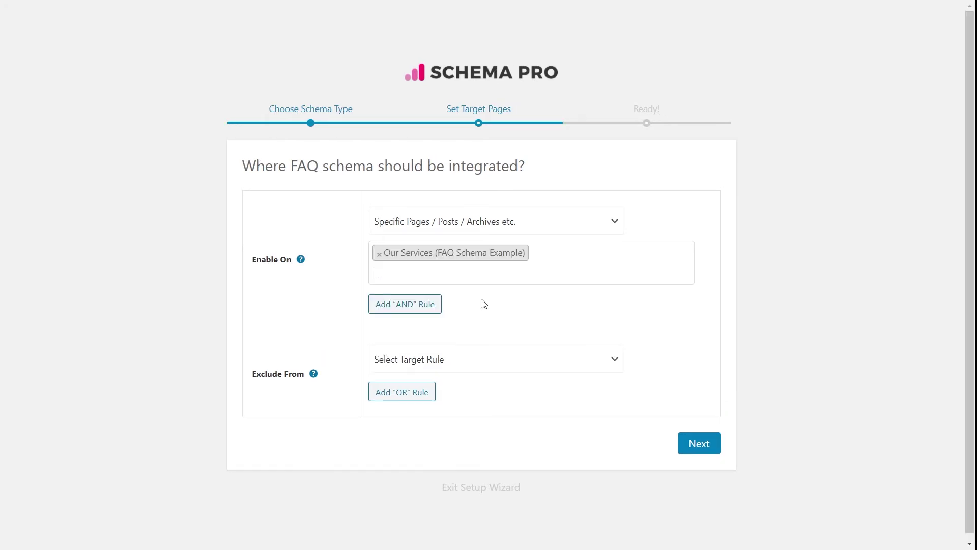
left_click(700, 450)
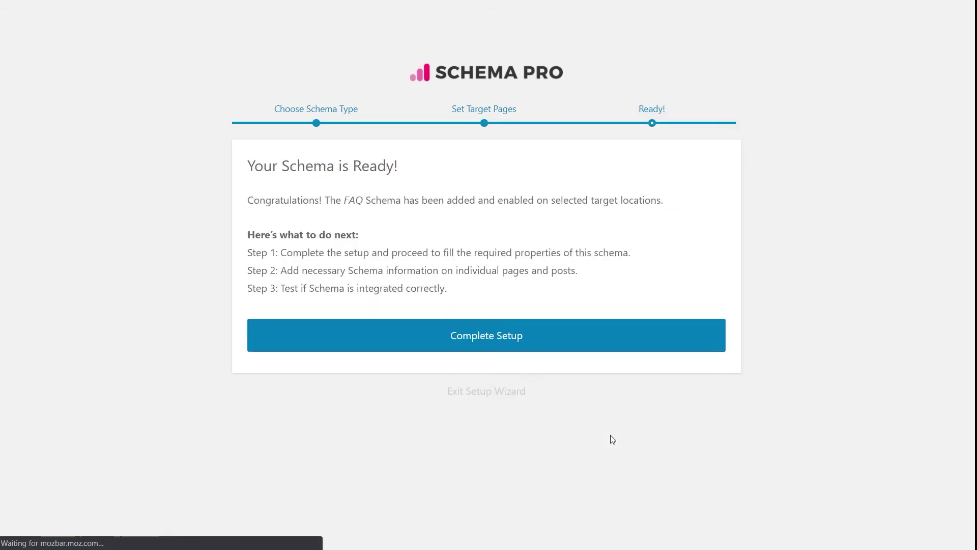
left_click(563, 343)
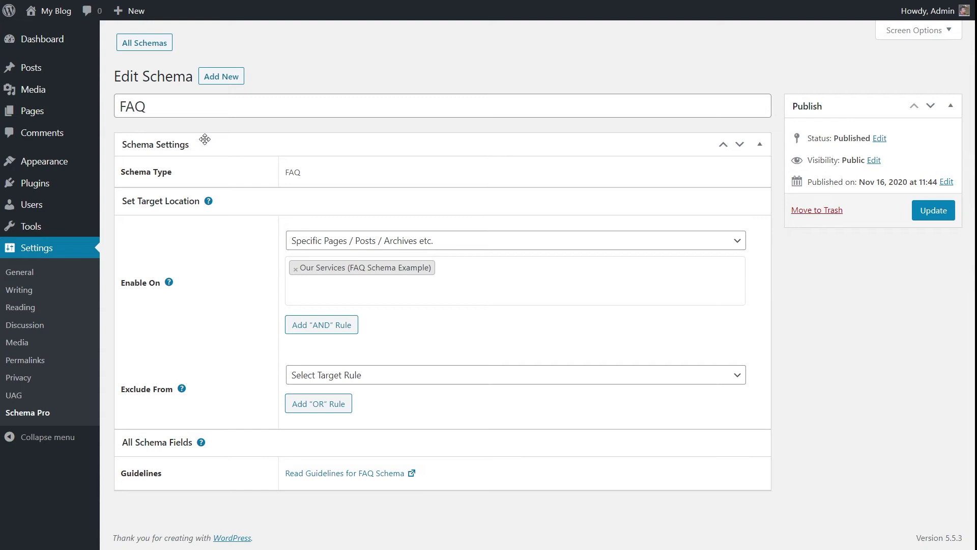
Step: Review the new FAQ schema's settings and open Google's guidelines for FAQ schema
left_click(171, 109)
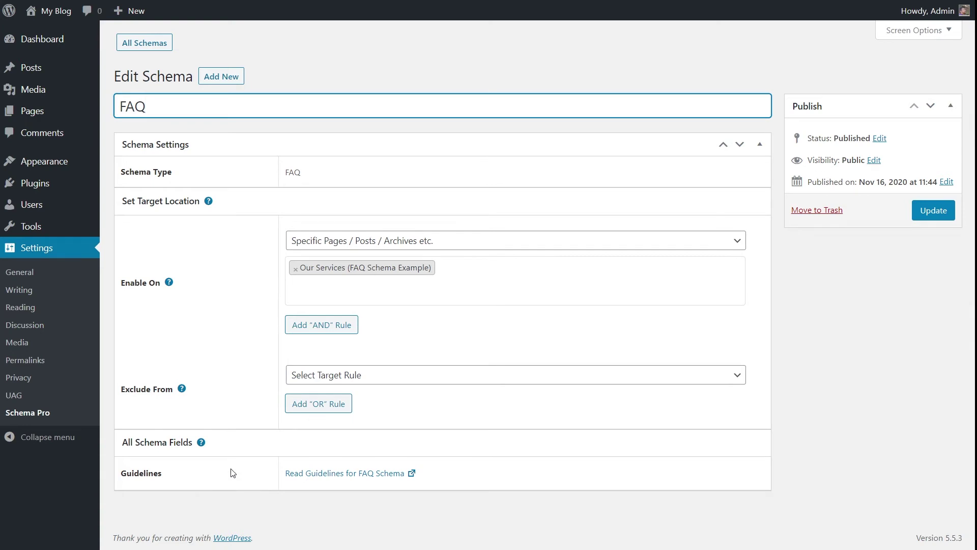
left_click(247, 471)
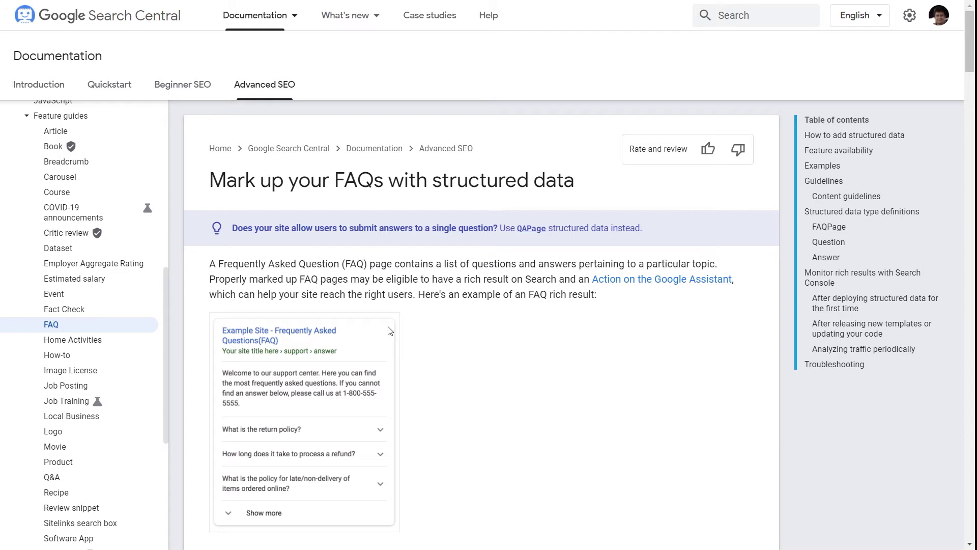
Step: Switch to the Our Services post in Elementor and review its Frequently Asked Questions section
key("ctrl+Tab")
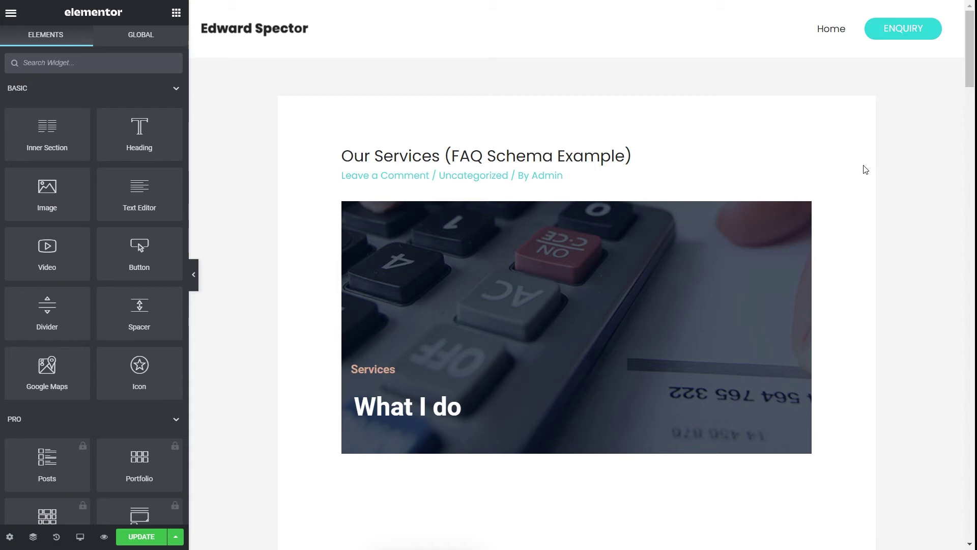
scroll(866, 169, "down", 10)
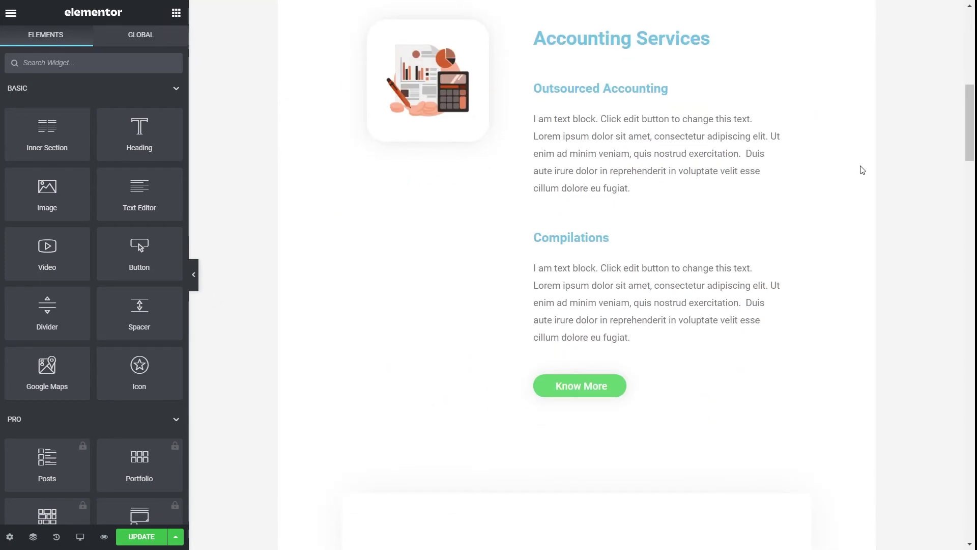
scroll(863, 169, "down", 12)
scroll(845, 168, "down", 2)
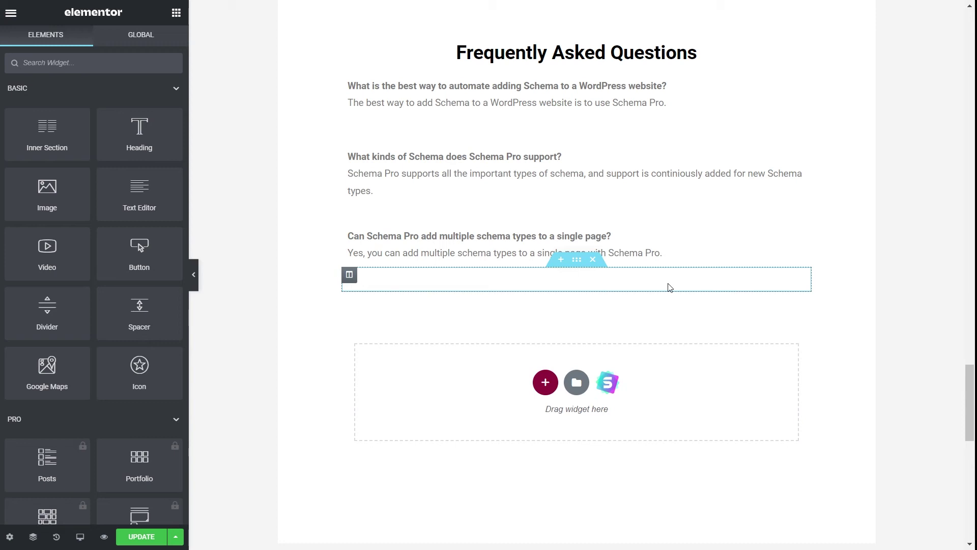
Step: In the WordPress editor for the Our Services post, add three question-and-answer entries to the Schema Pro FAQ section
key("ctrl+z")
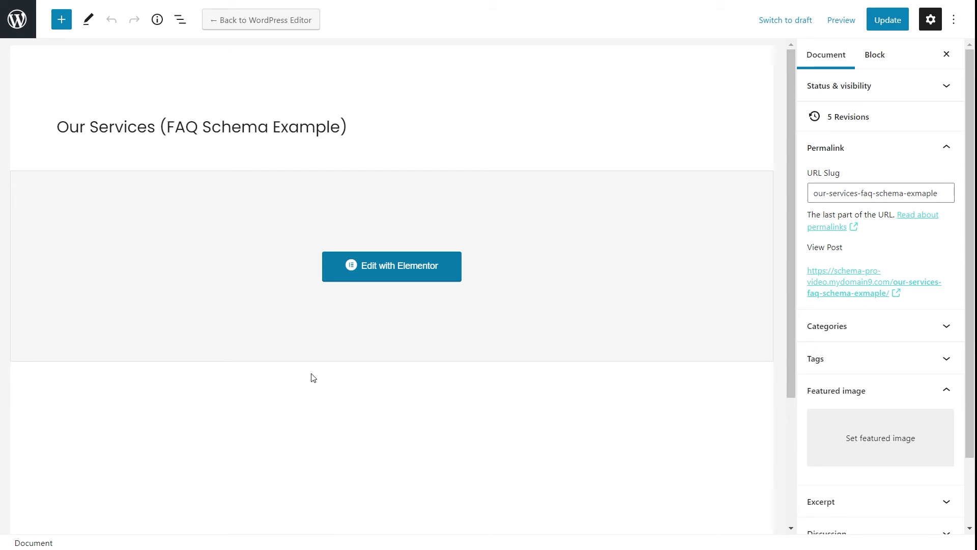
scroll(408, 356, "down", 4)
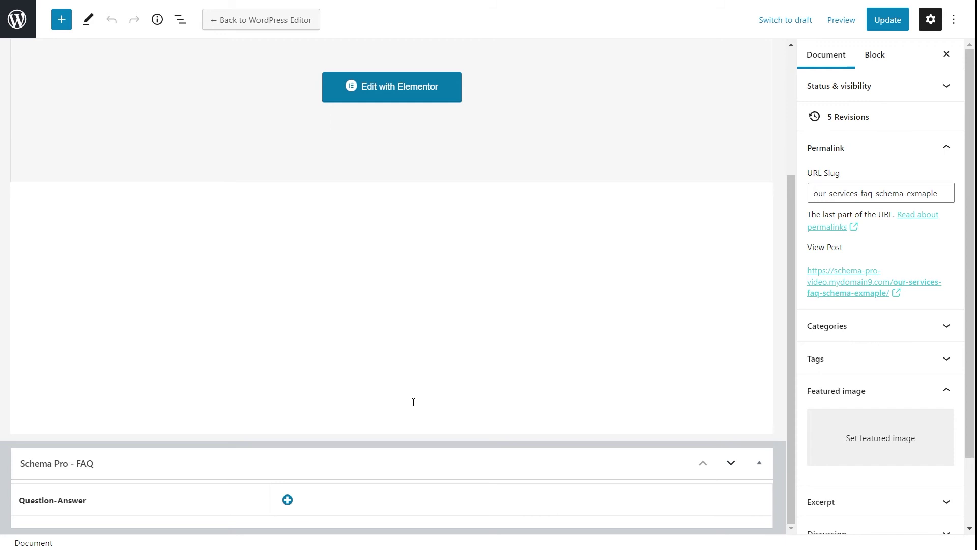
left_click(288, 501)
scroll(382, 449, "down", 2)
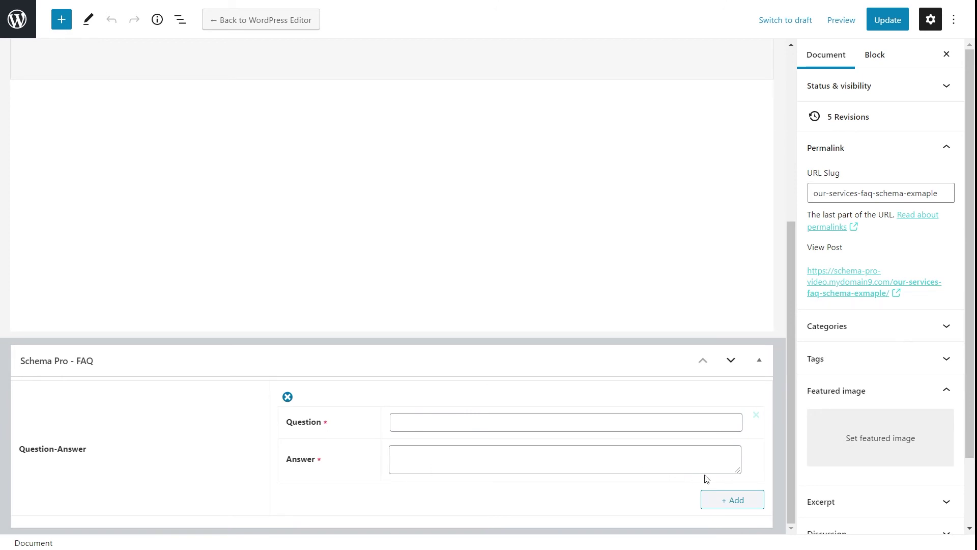
left_click(716, 500)
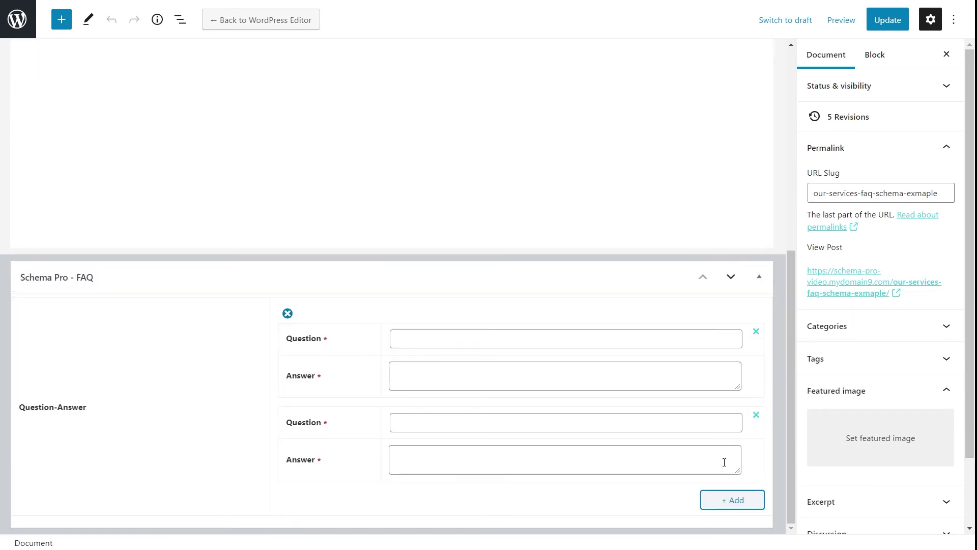
left_click(731, 499)
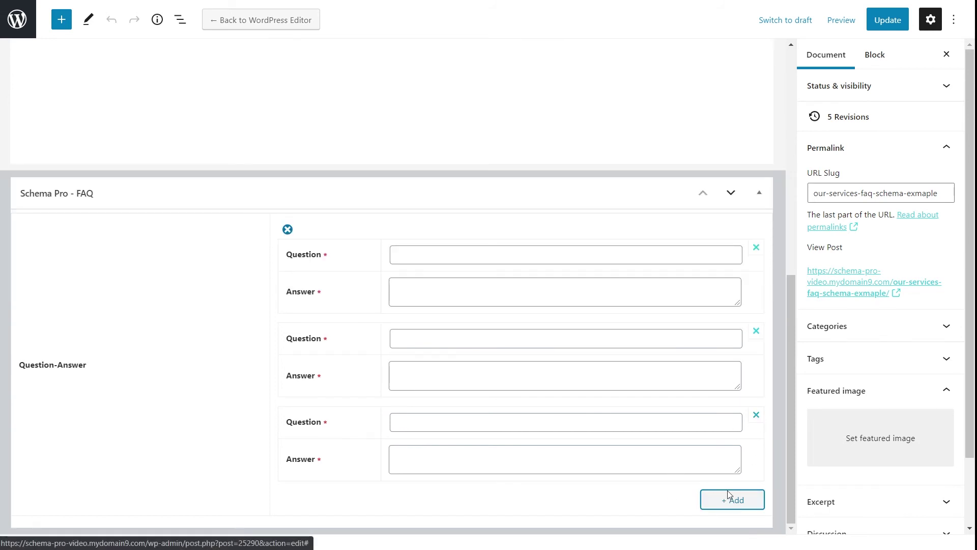
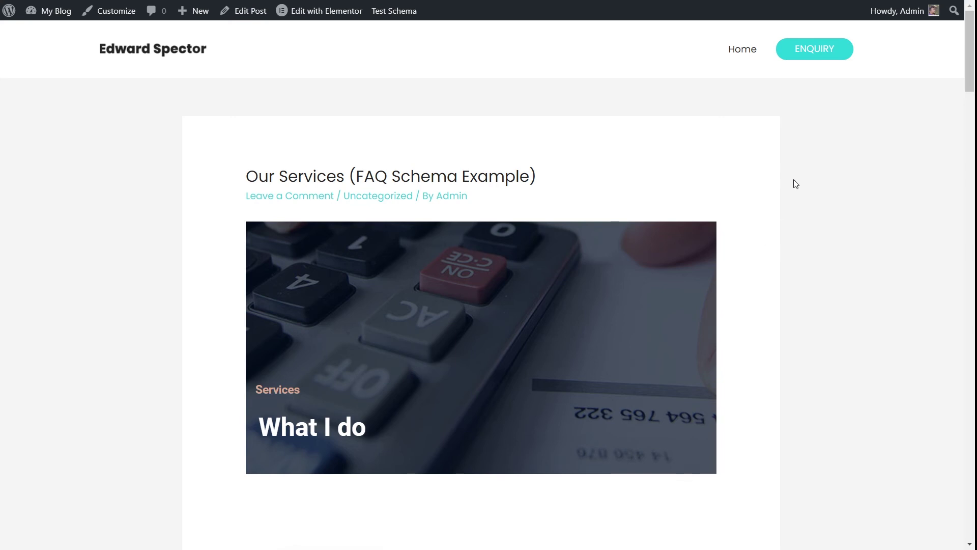
Step: Check the Frequently Asked Questions section on the published Our Services post and run the schema test for the page
scroll(794, 185, "down", 8)
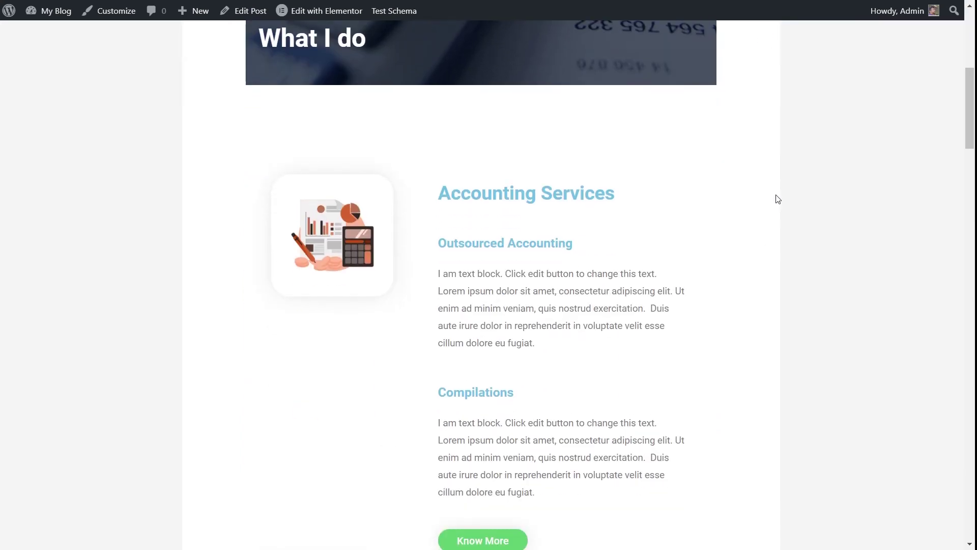
scroll(776, 199, "down", 20)
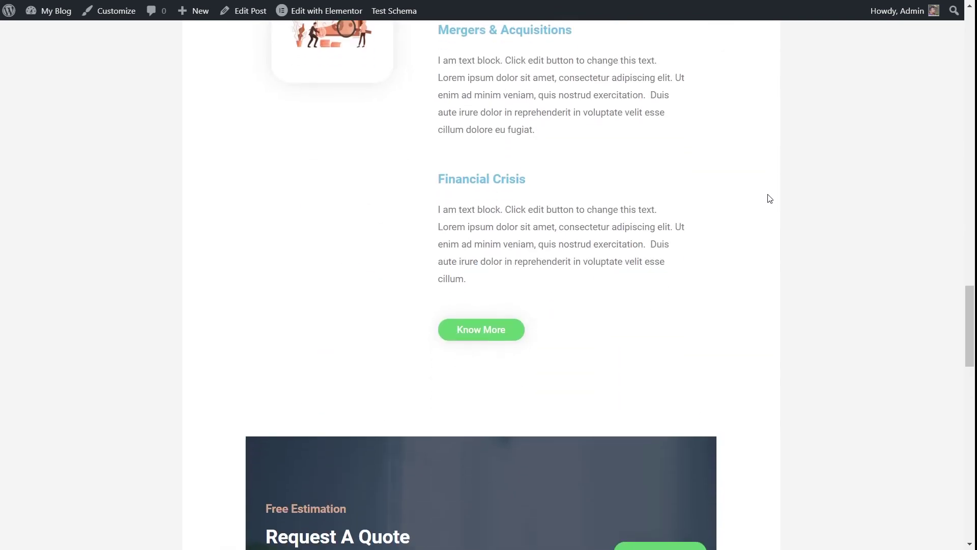
scroll(769, 199, "down", 12)
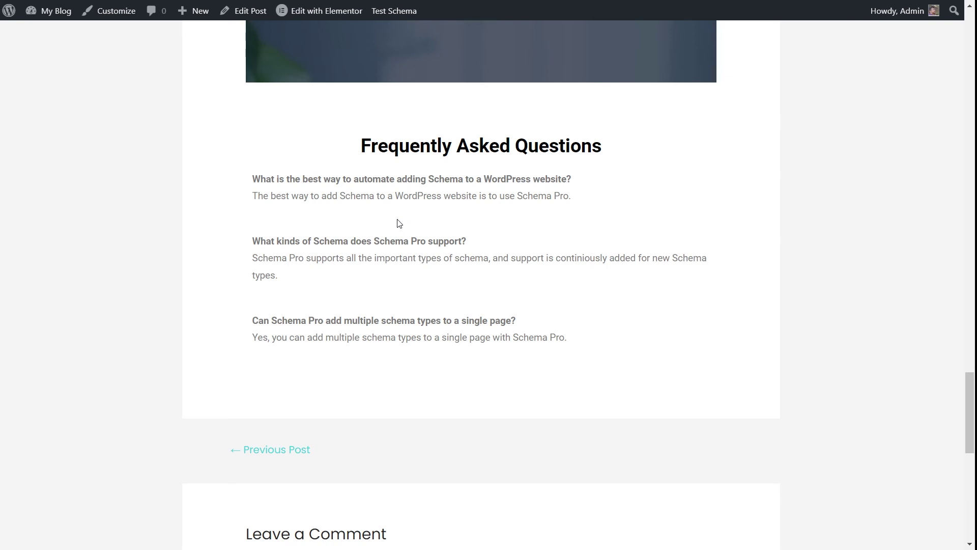
left_click(394, 11)
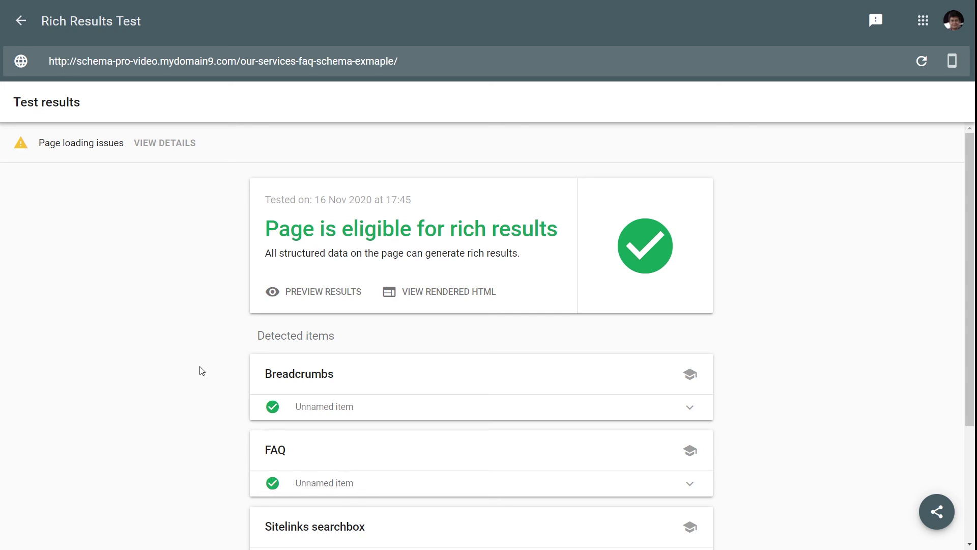
Step: Expand the detected FAQ item in the Rich Results Test and review its questions and accepted answers
scroll(198, 380, "down", 3)
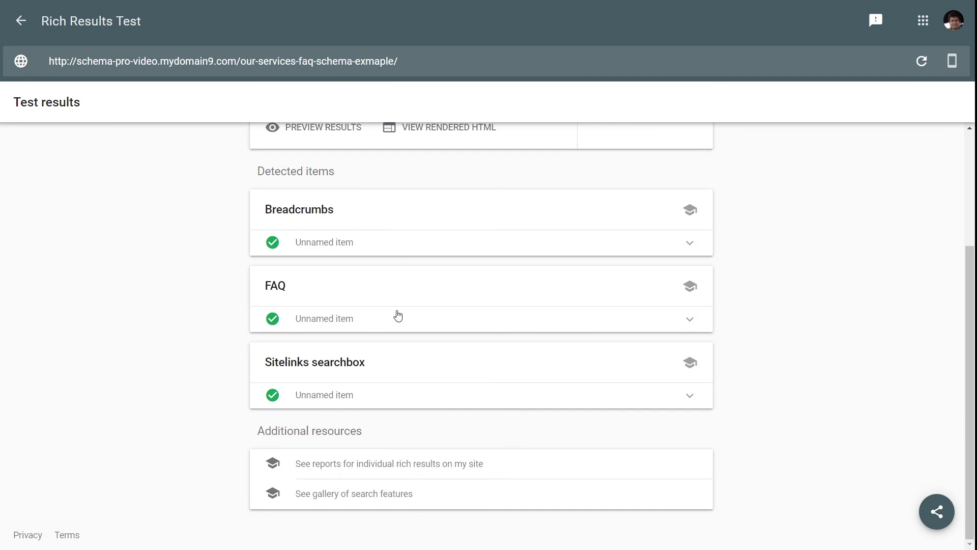
left_click(456, 325)
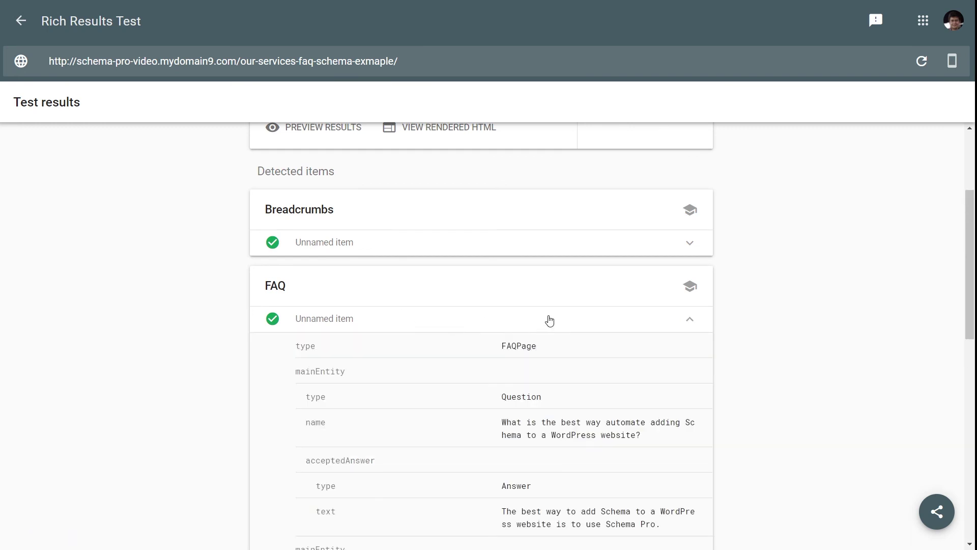
scroll(574, 253, "down", 2)
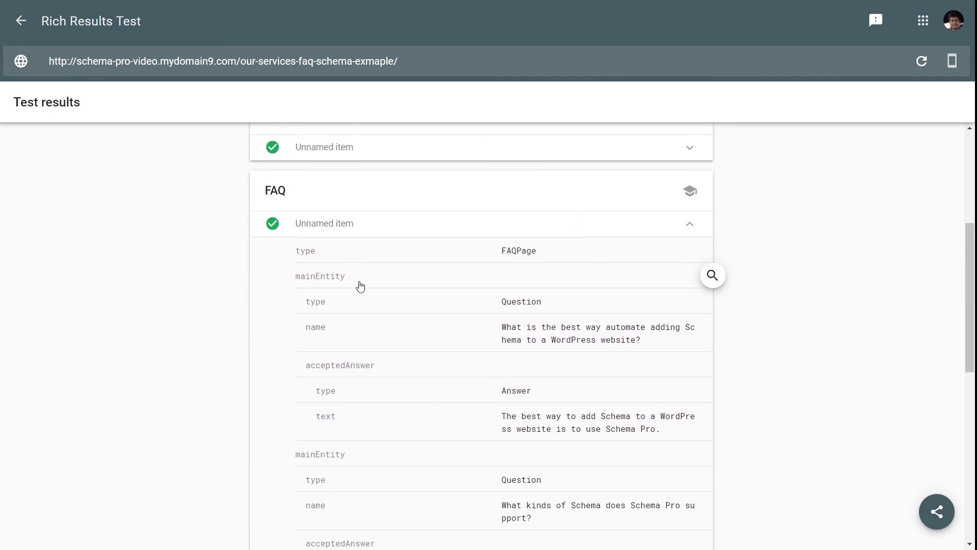
scroll(547, 334, "down", 2)
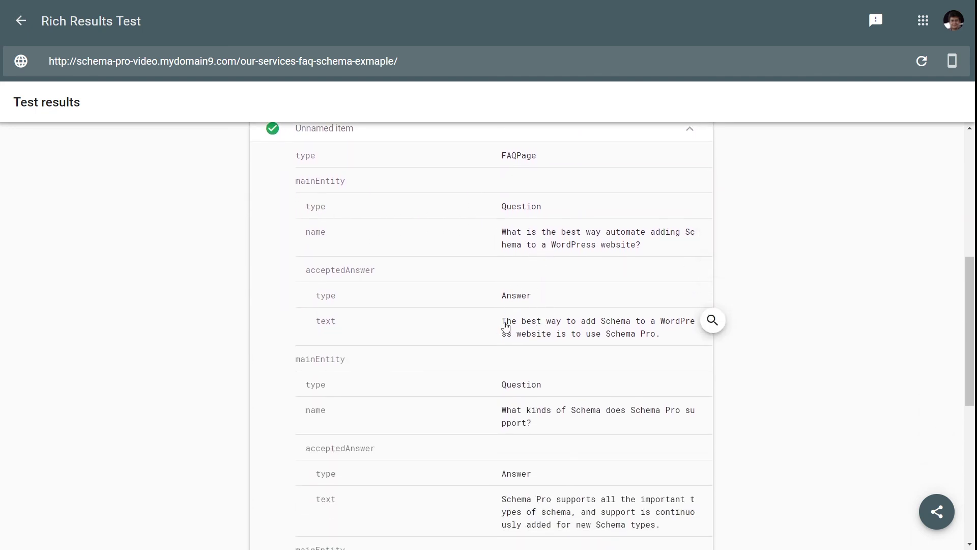
scroll(525, 320, "down", 7)
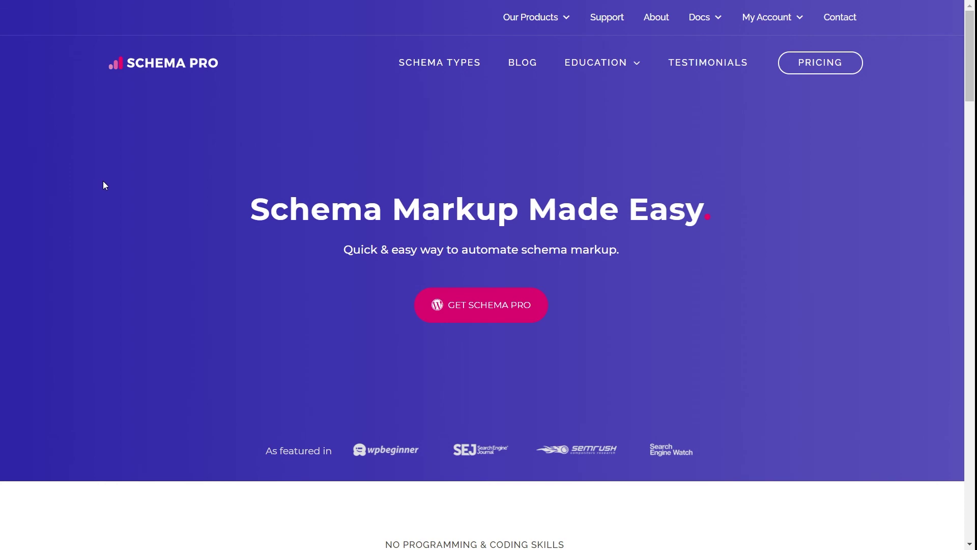
Step: Look over the Schema Pro website's home page, including the supported schema types and the list of other products
scroll(102, 184, "down", 15)
scroll(105, 187, "down", 4)
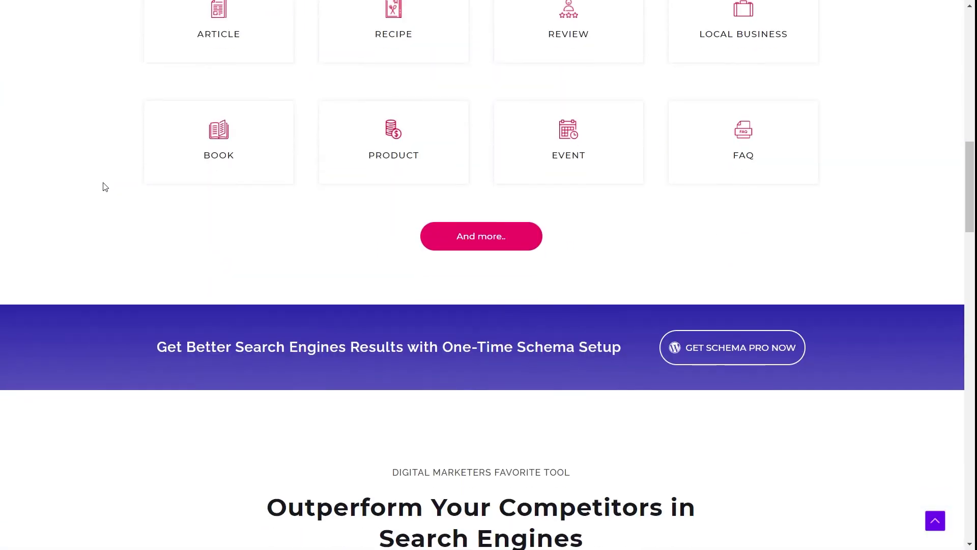
scroll(105, 186, "up", 14)
scroll(105, 187, "up", 4)
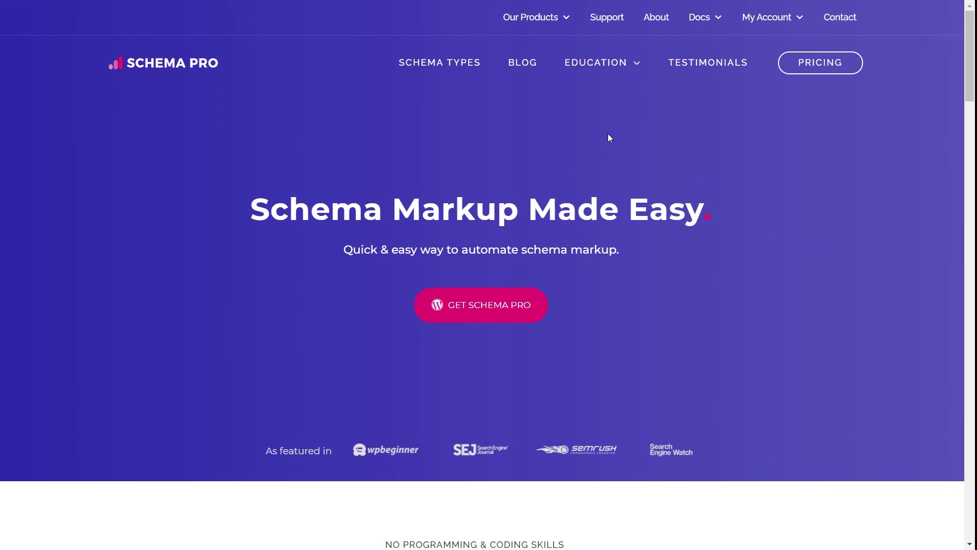
mouse_move(566, 21)
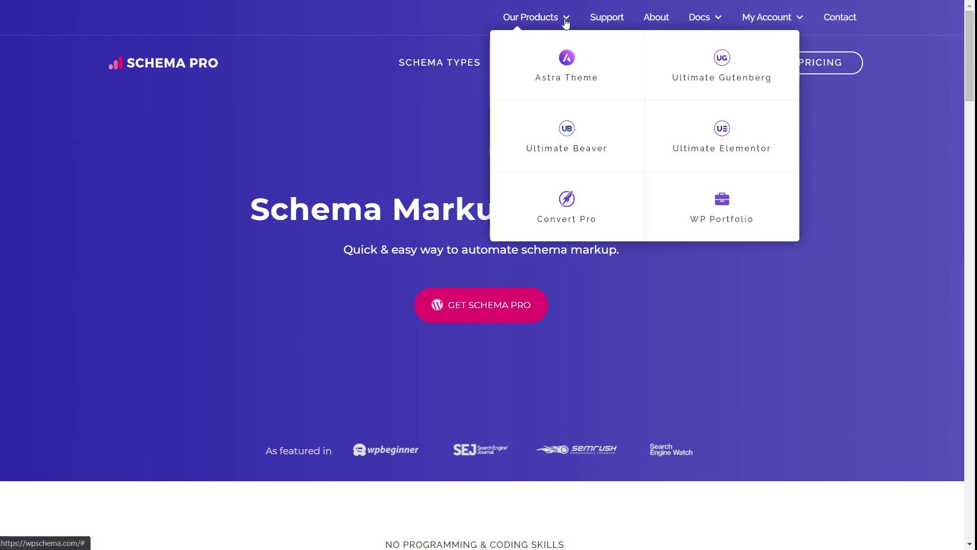